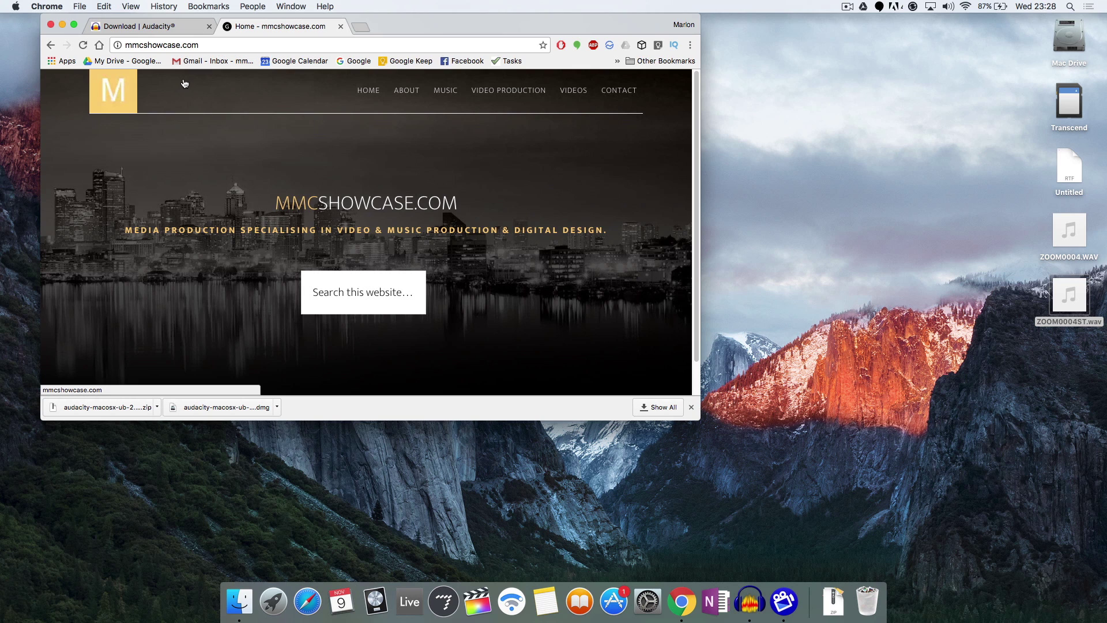
# - Switch Chrome to the 'Download | Audacity' tab showing audacityteam.org/download
pyautogui.click(144, 28)
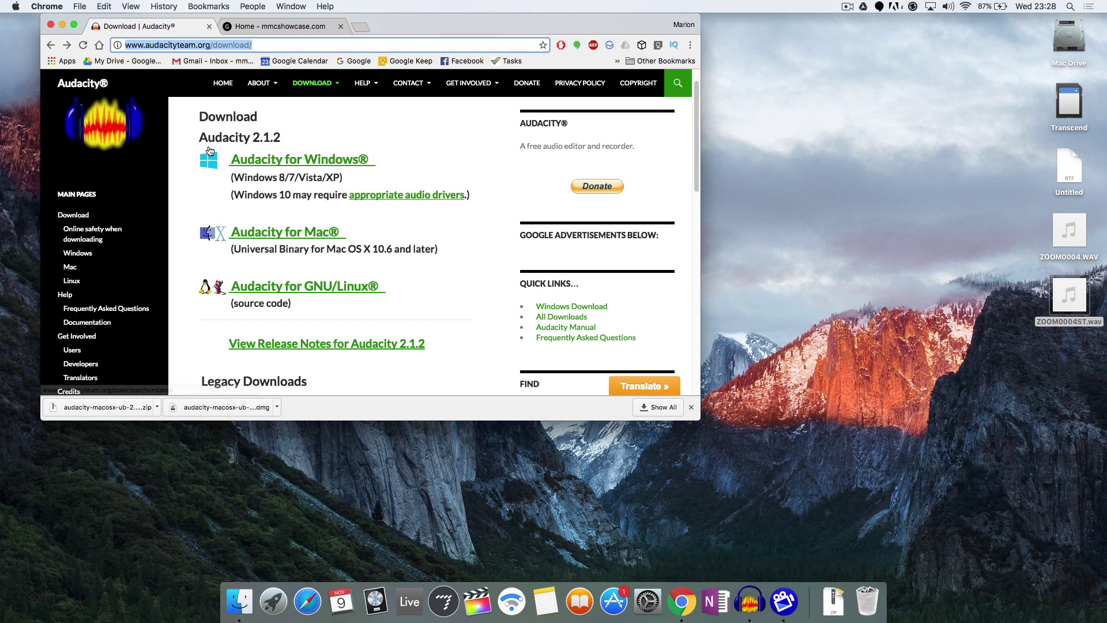
# - Launch Audacity from the Dock to get an empty project window
pyautogui.click(758, 602)
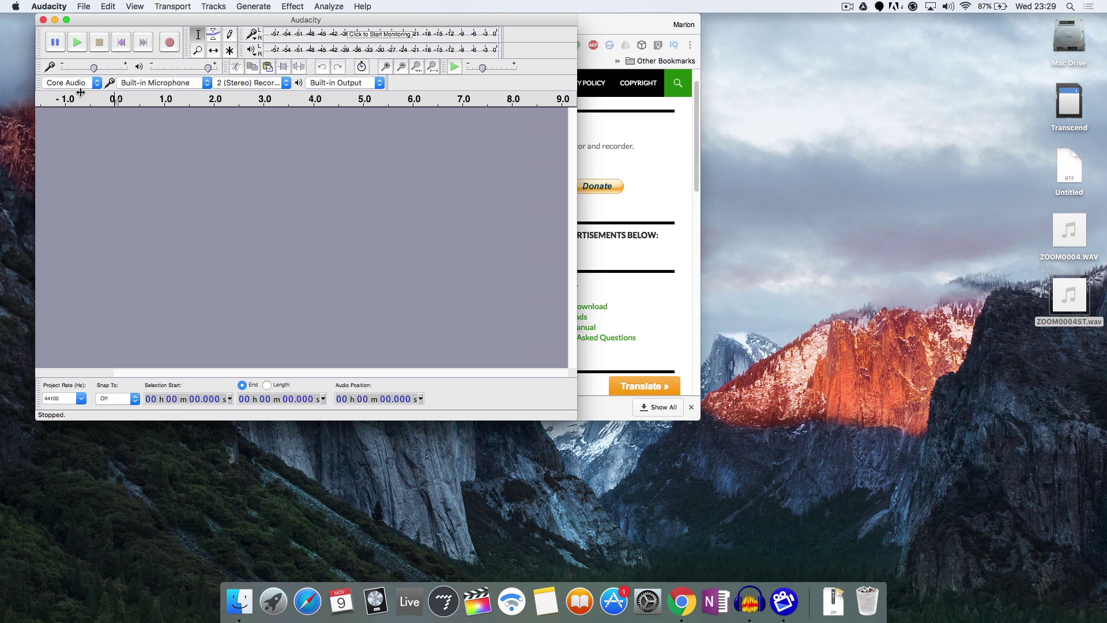
# - Import ZOOM0004.WAV from the Desktop, reading the file directly
pyautogui.click(84, 5)
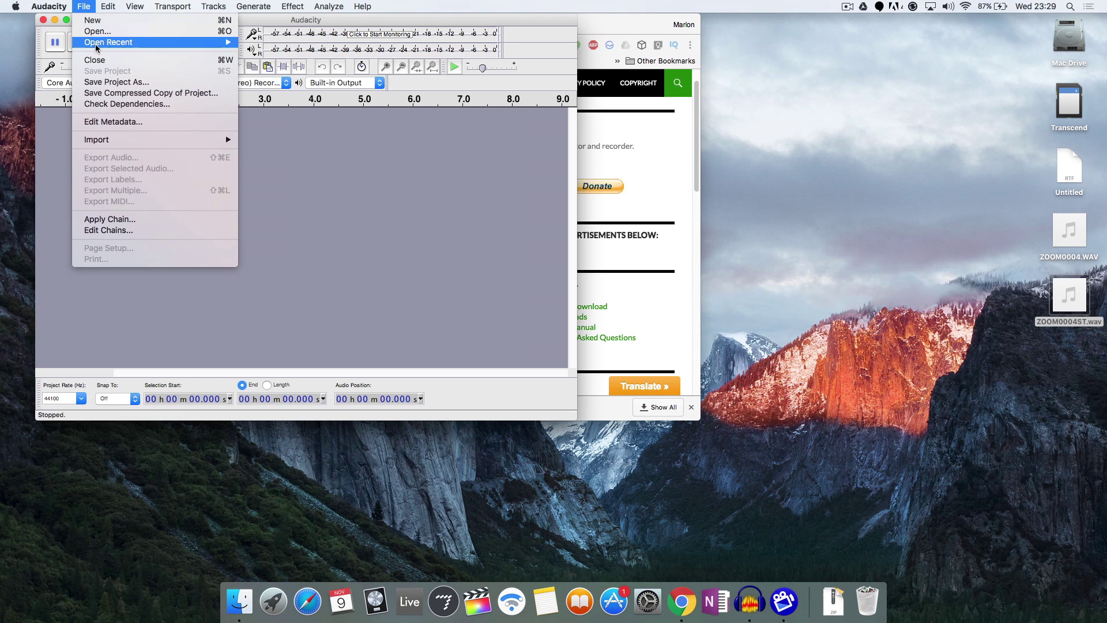
pyautogui.moveTo(92, 139)
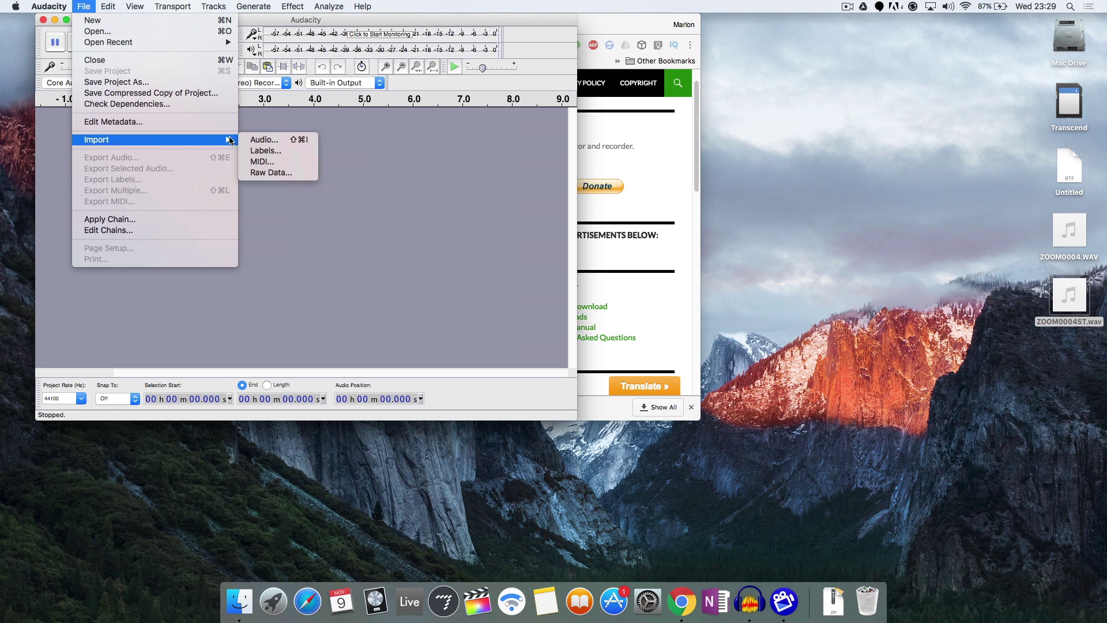
pyautogui.click(257, 141)
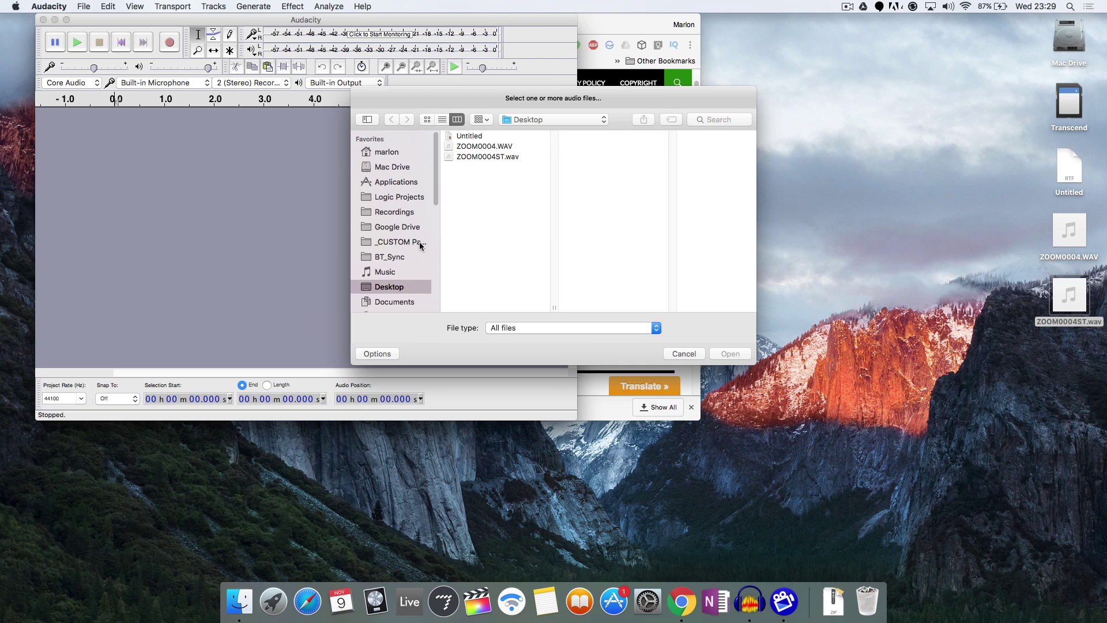
pyautogui.click(469, 147)
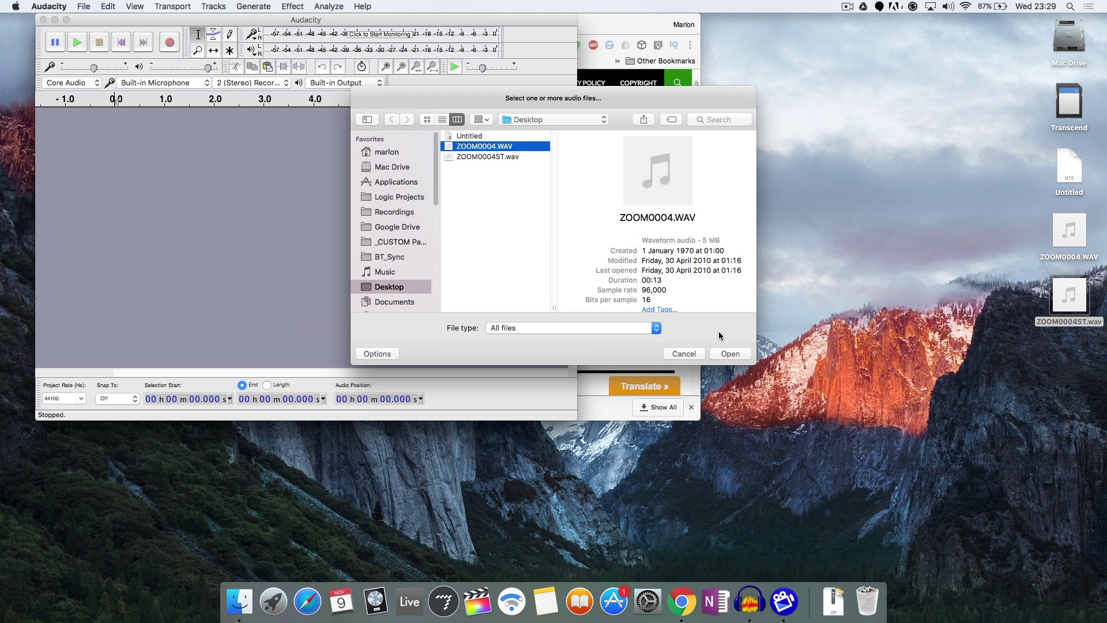
pyautogui.click(728, 353)
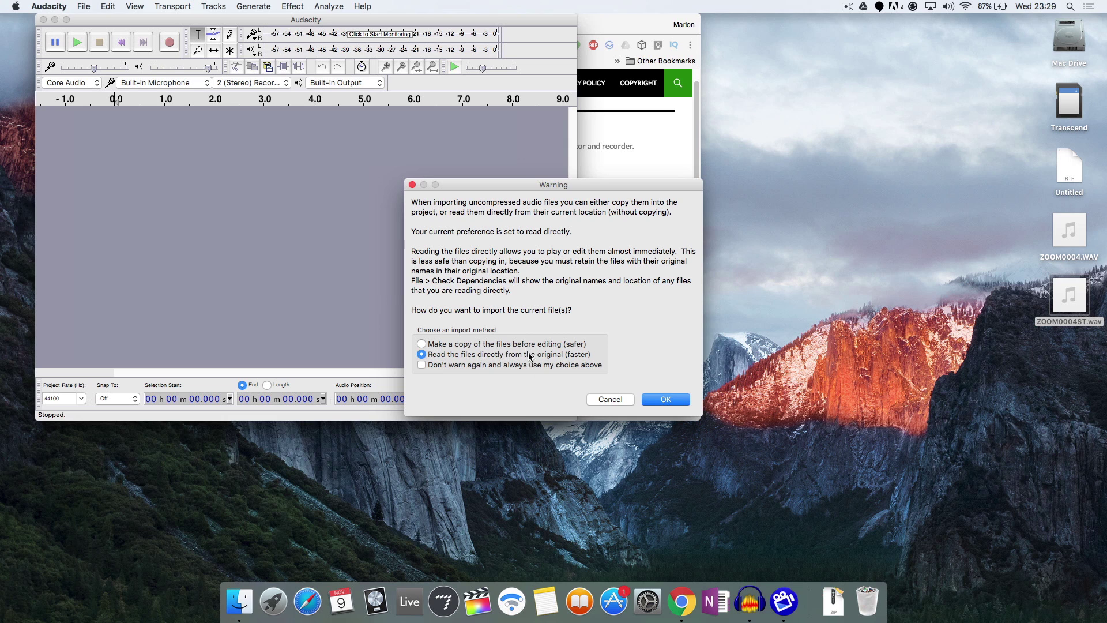
pyautogui.click(664, 399)
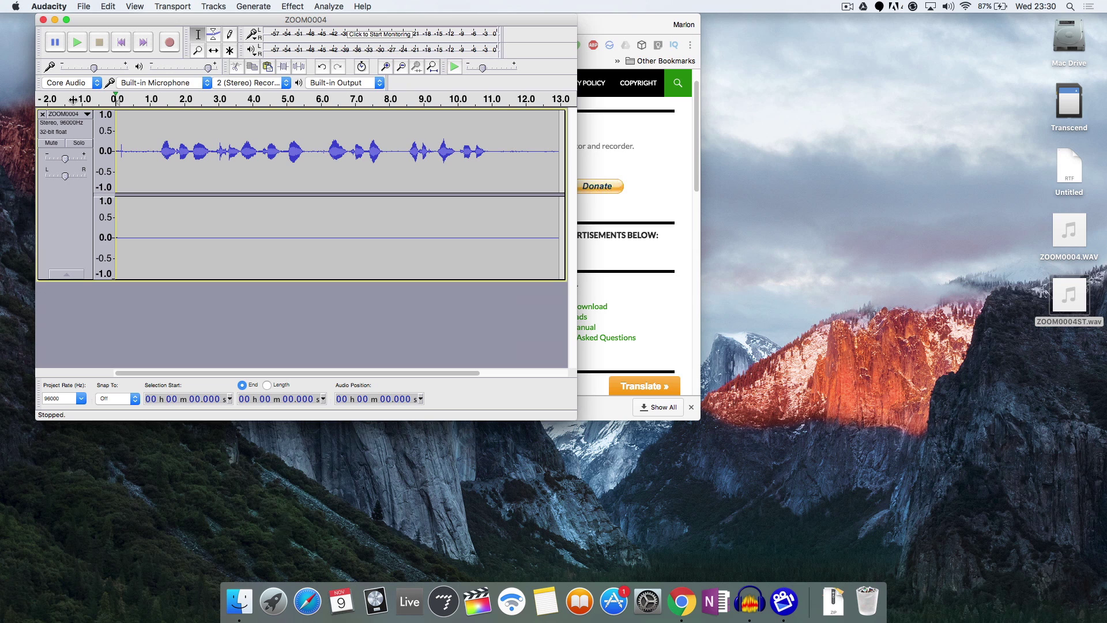
pyautogui.click(73, 100)
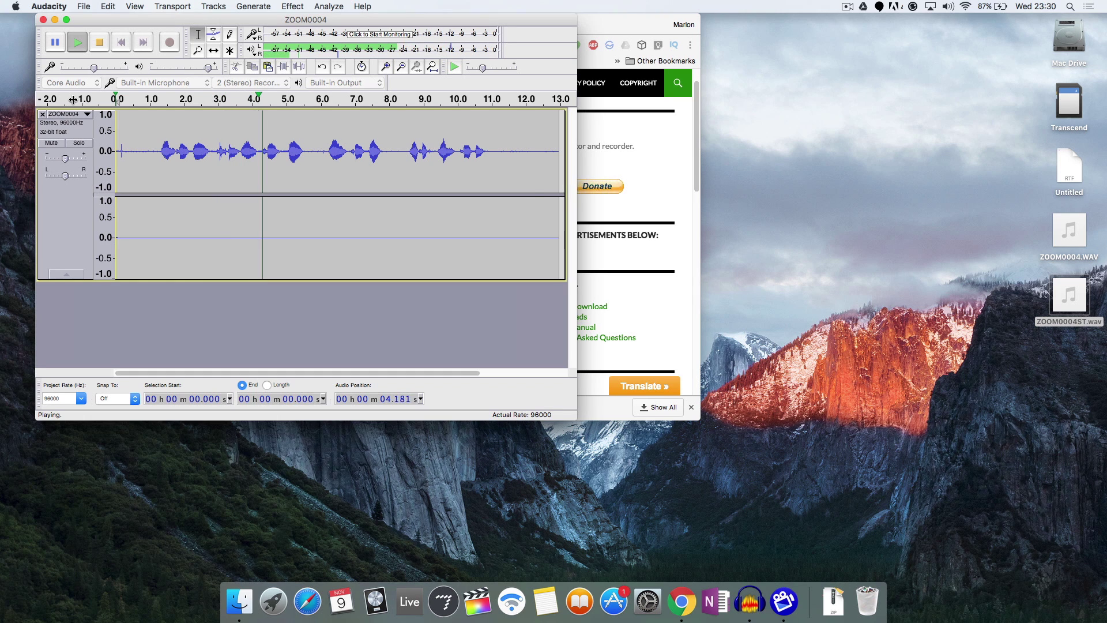
pyautogui.click(73, 100)
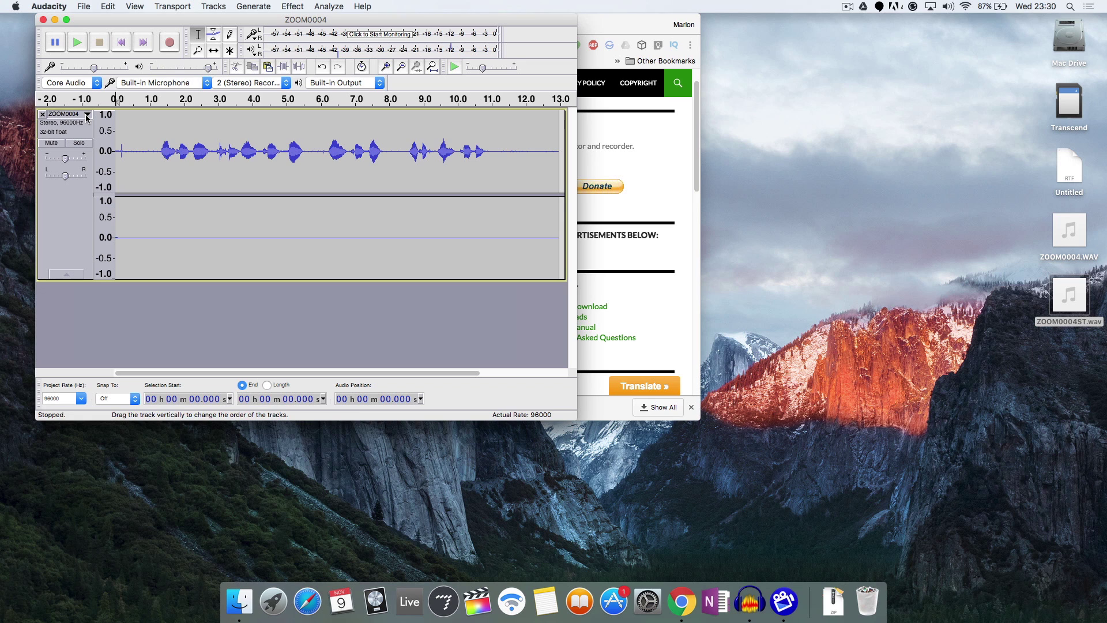
# - Split the ZOOM0004 stereo track to mono and delete the silent right-channel track
pyautogui.click(87, 118)
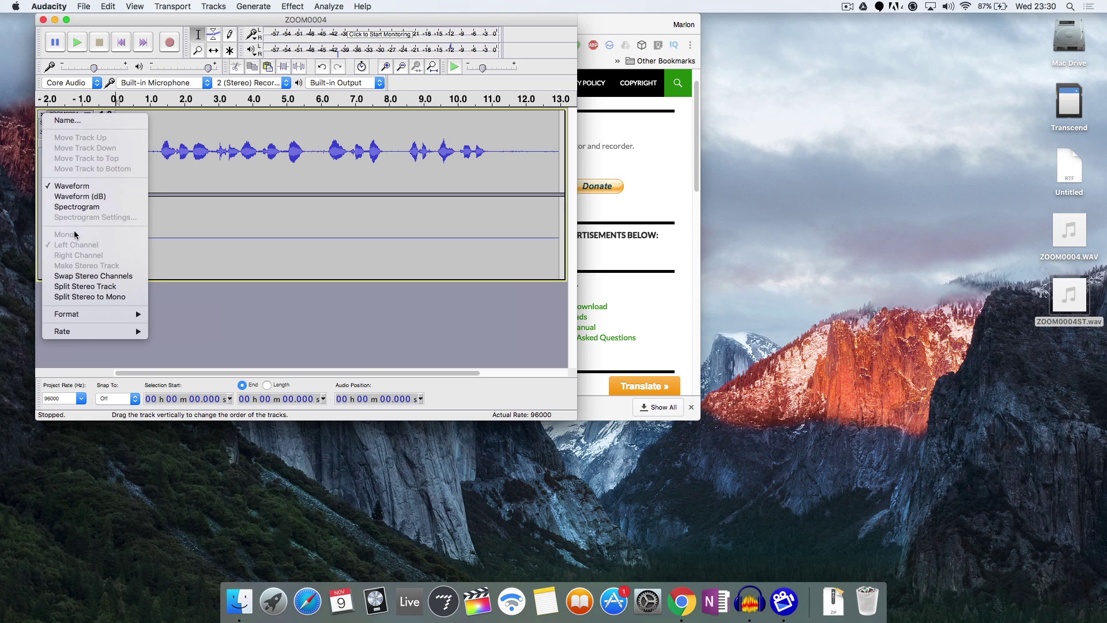
pyautogui.click(76, 297)
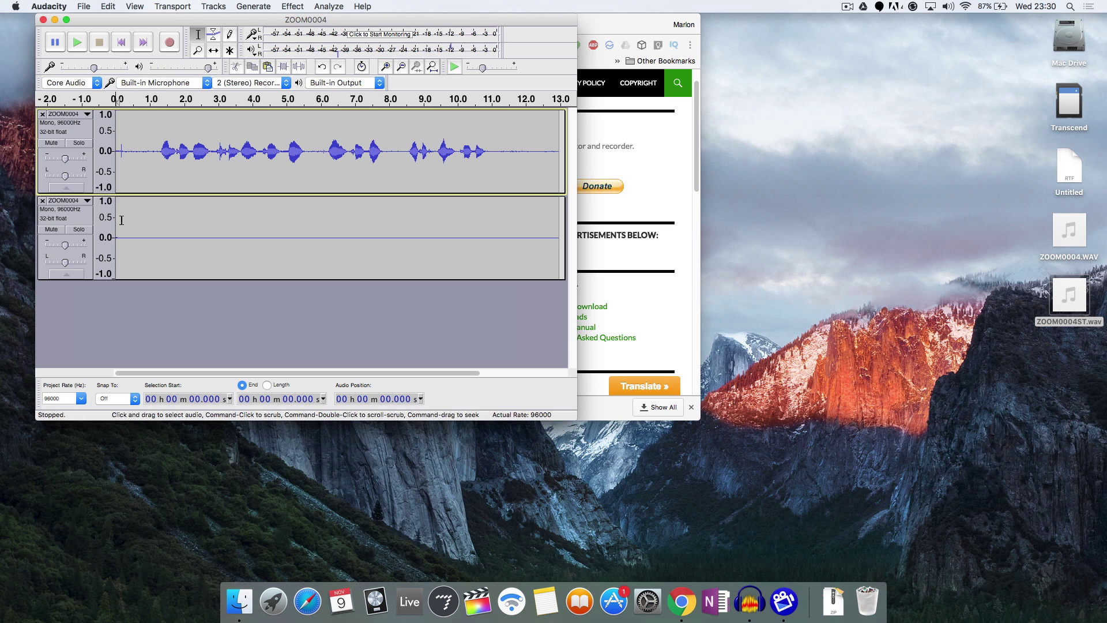
pyautogui.click(122, 220)
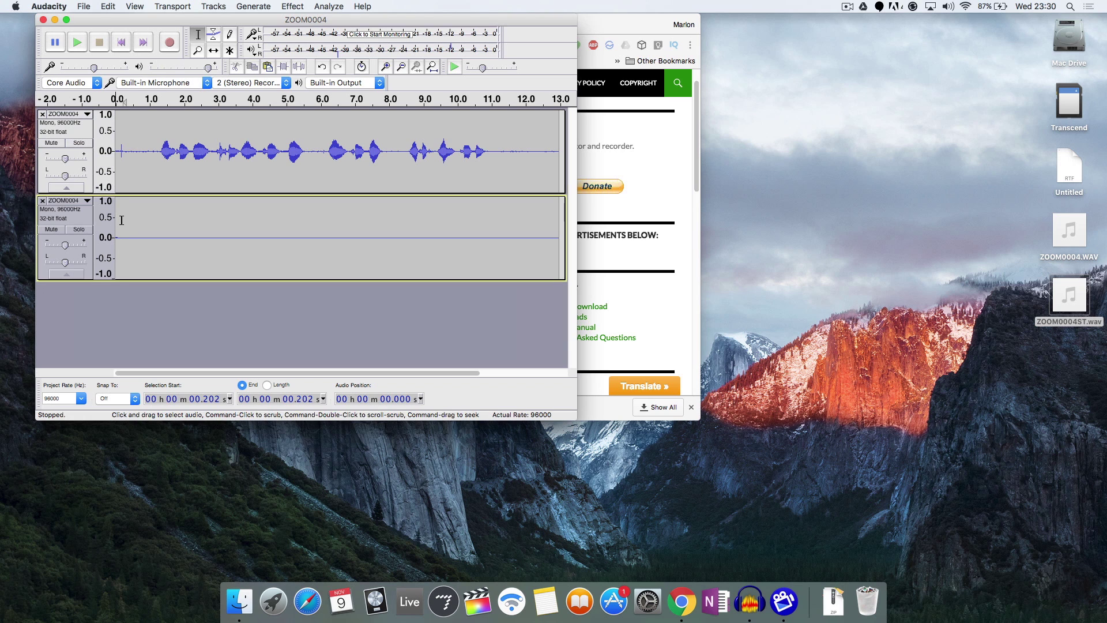
pyautogui.click(42, 200)
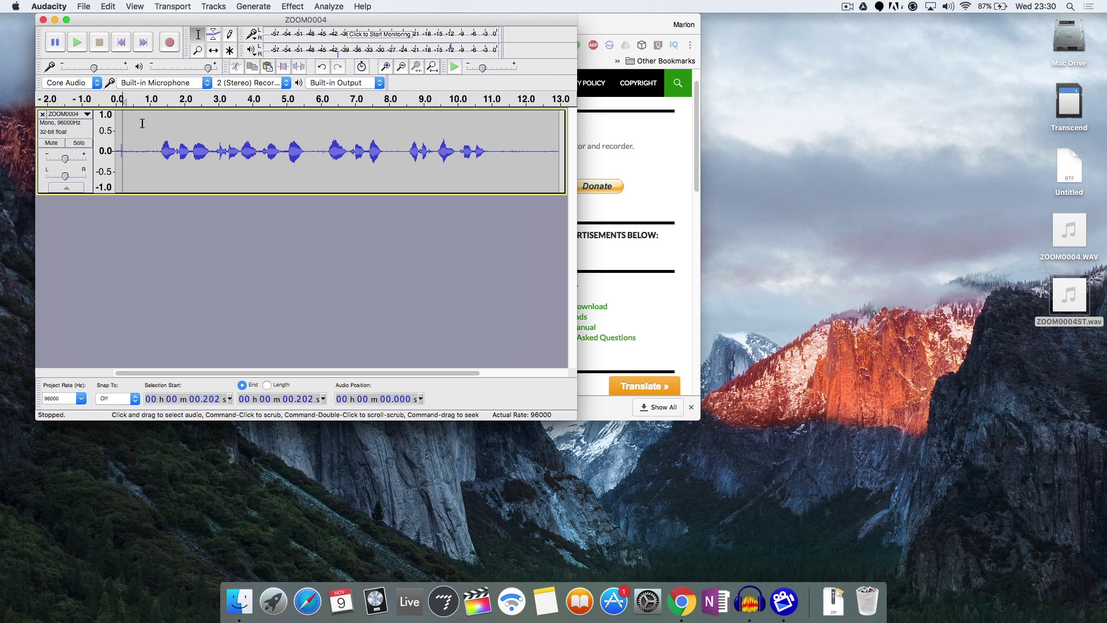
# - Select all audio in the remaining mono track and enlarge the Audacity window
pyautogui.click(106, 6)
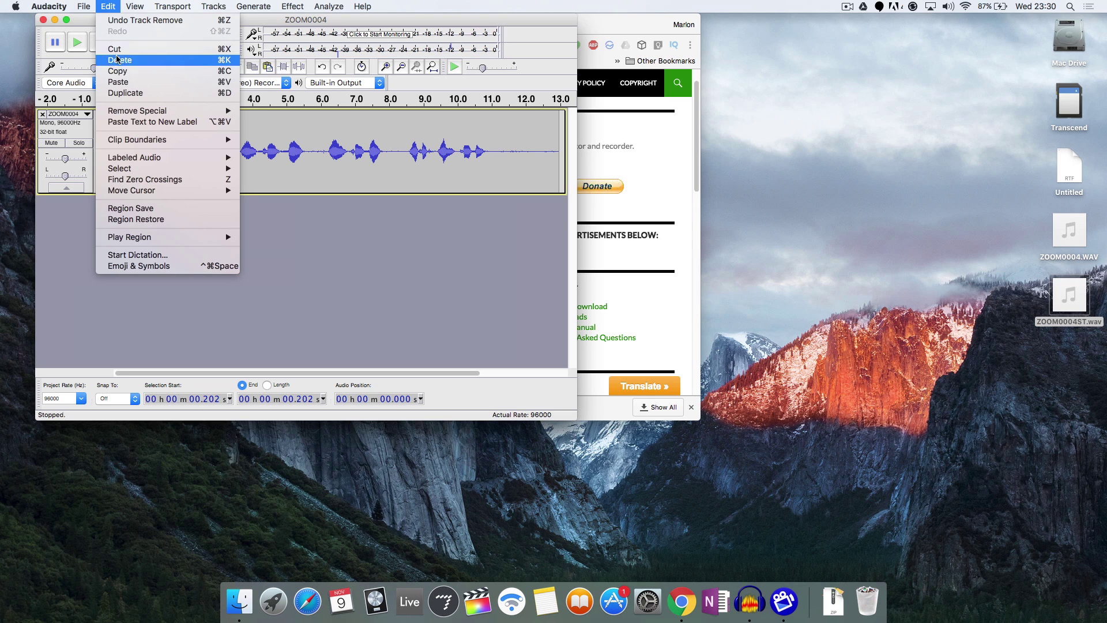
pyautogui.click(118, 71)
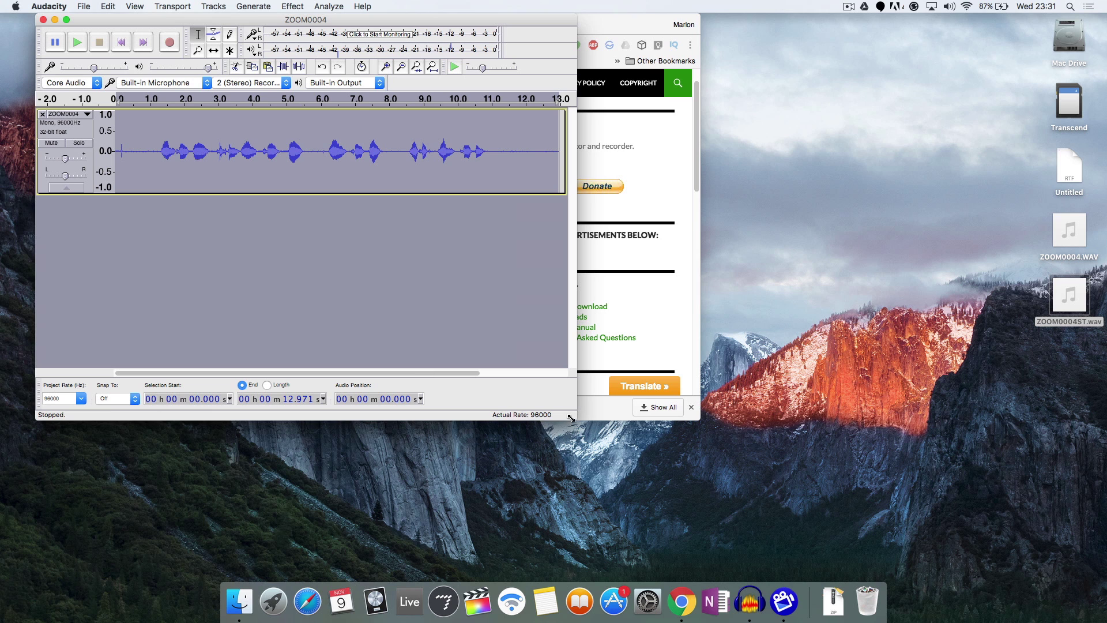
pyautogui.moveTo(571, 415); pyautogui.dragTo(715, 585)
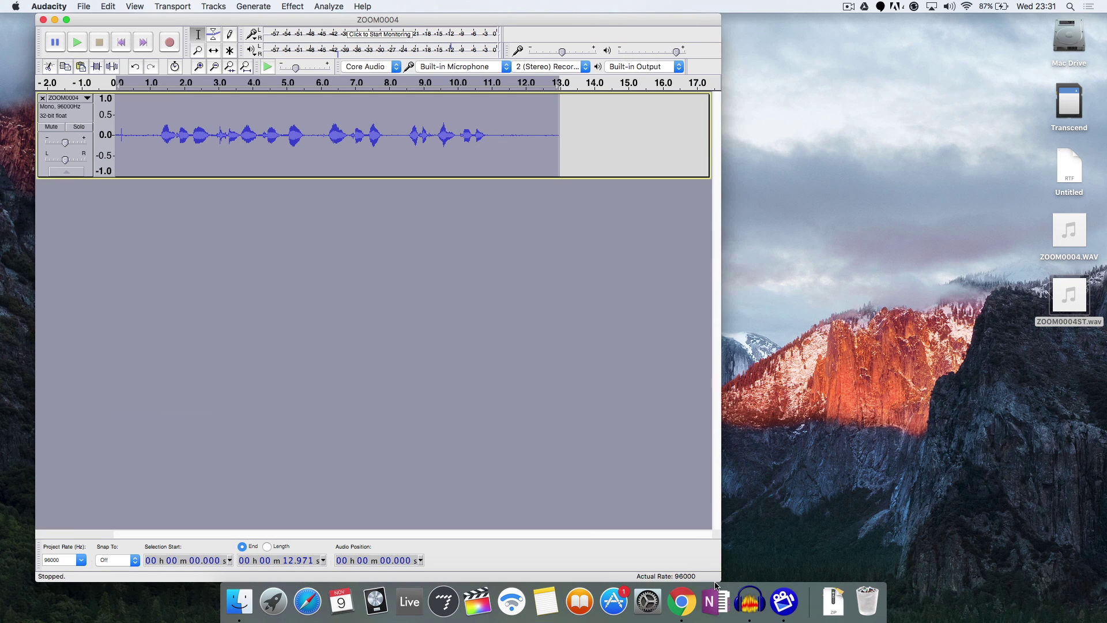
# - Add a new empty stereo track below the mono ZOOM0004 track
pyautogui.click(206, 7)
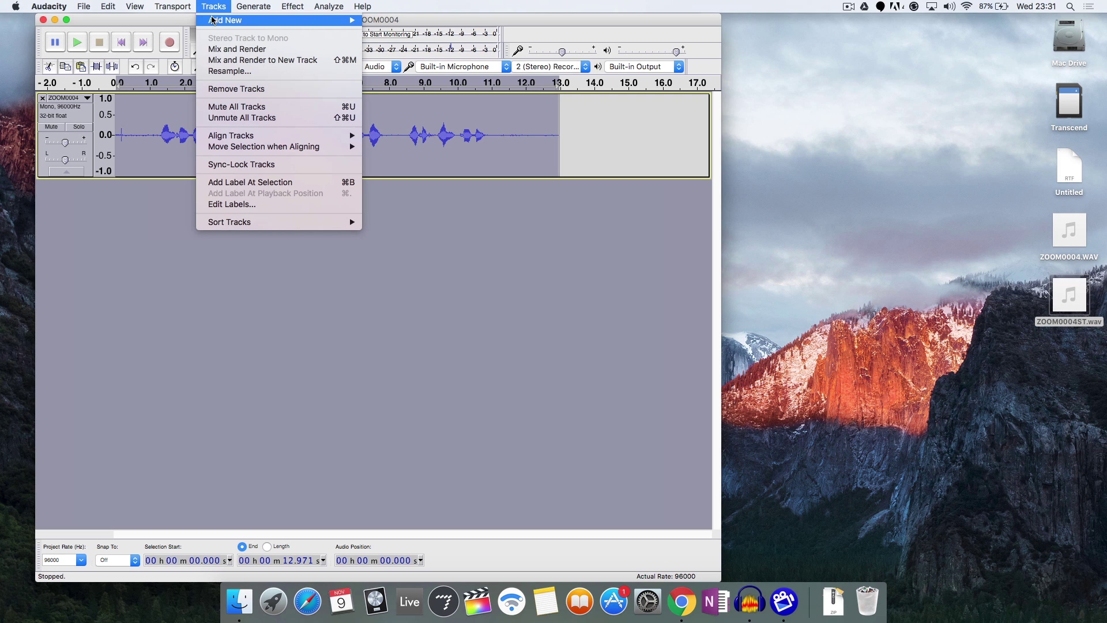
pyautogui.moveTo(213, 21)
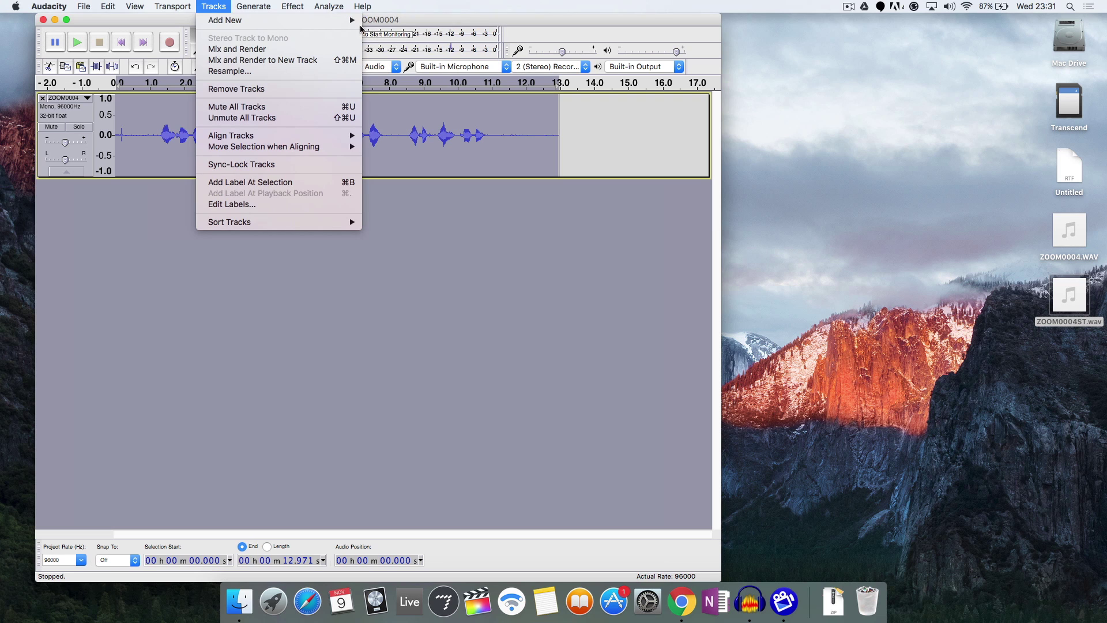
pyautogui.click(393, 35)
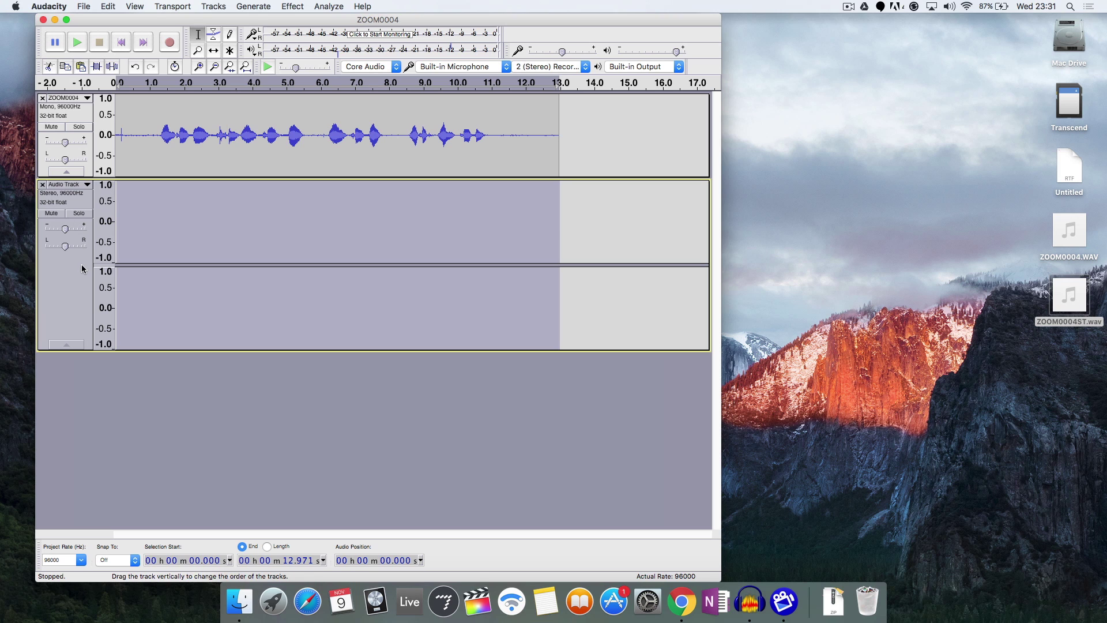
pyautogui.click(109, 5)
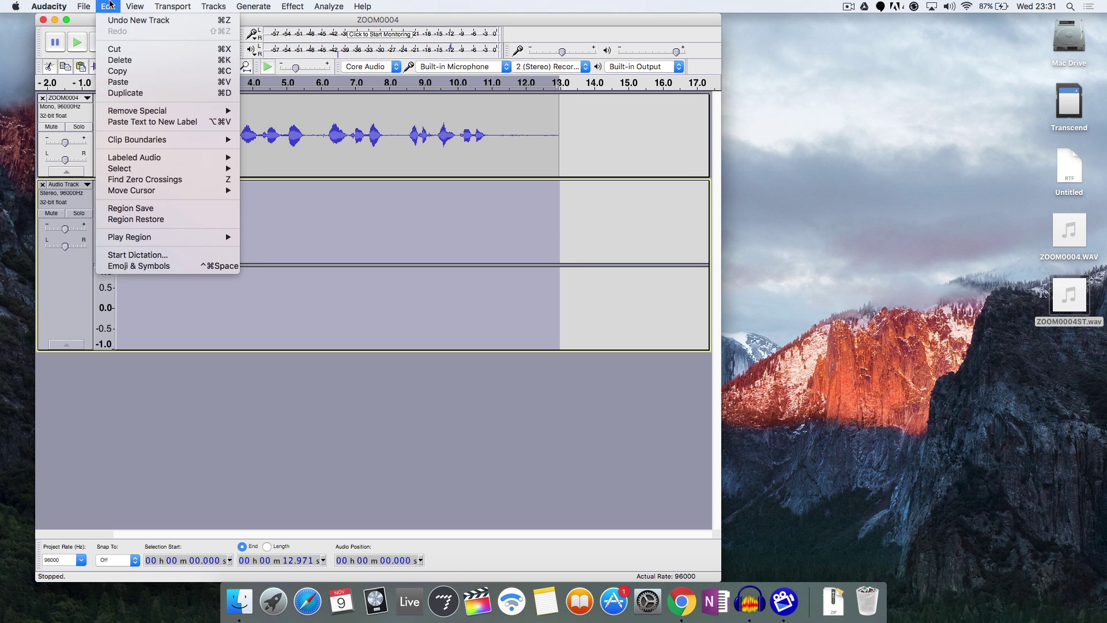
# - Paste the copied recording into the new stereo track and play it back briefly
pyautogui.click(118, 81)
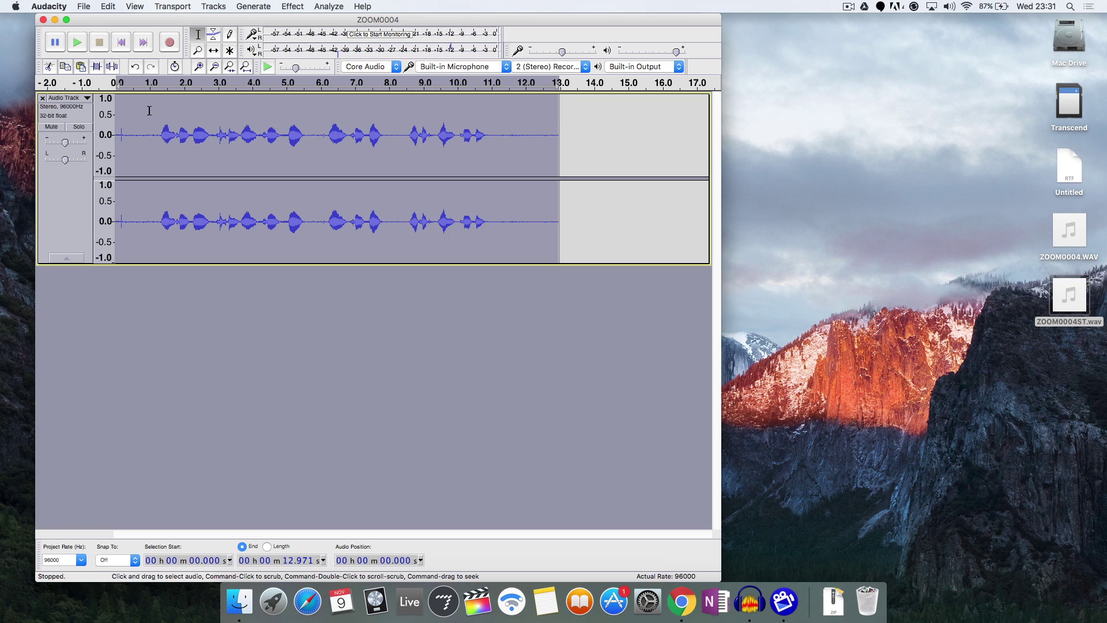
pyautogui.press('space')
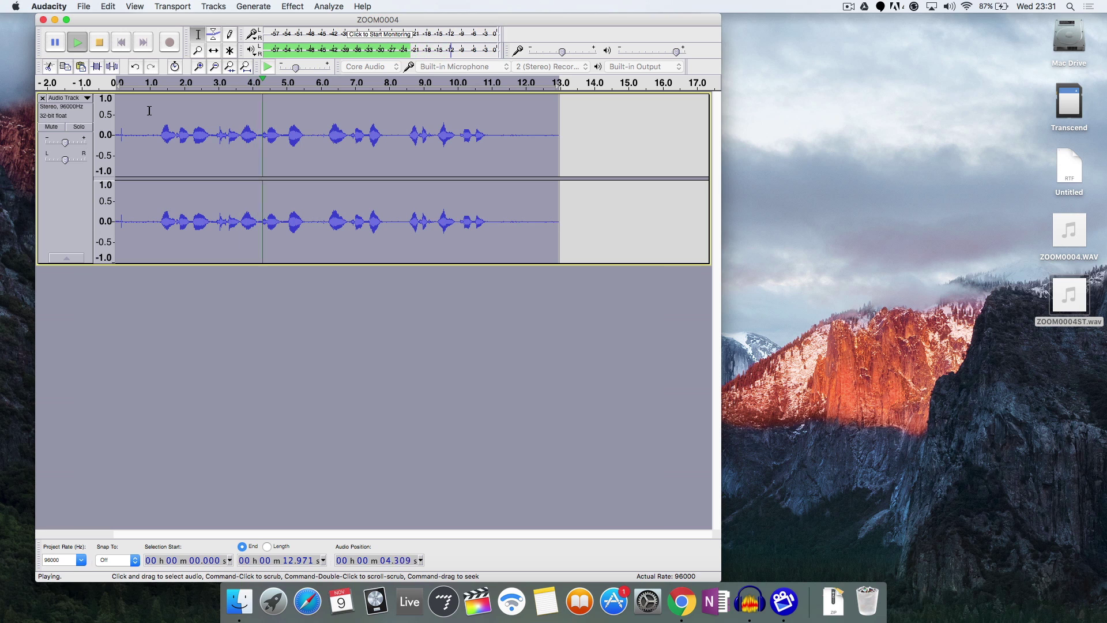
pyautogui.press('space')
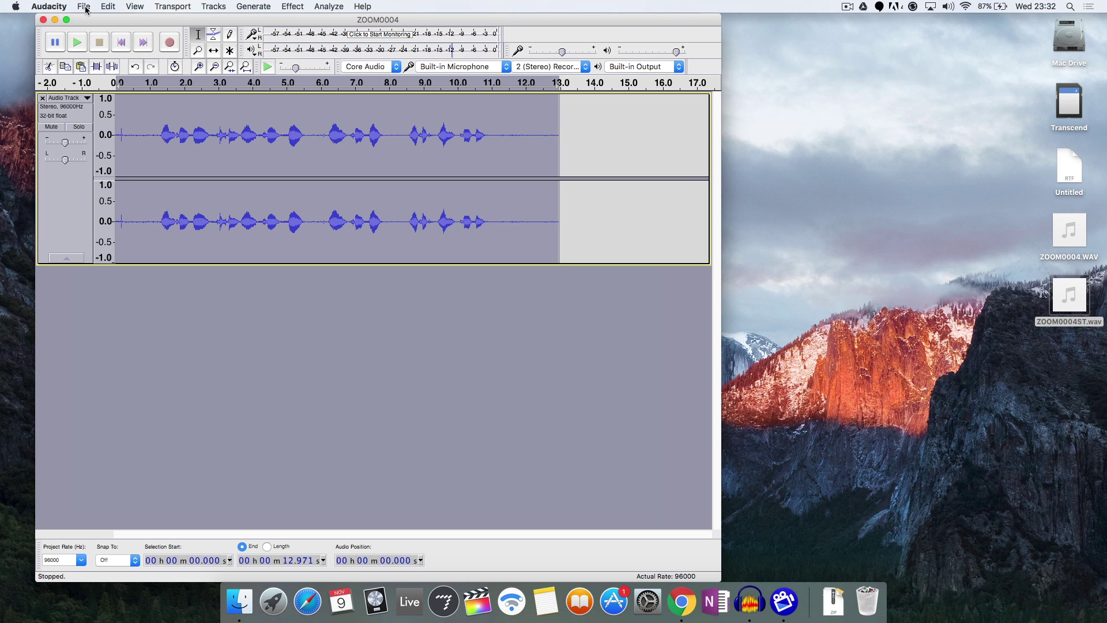
# - Start exporting audio and name the file ZOOM0004STv2
pyautogui.click(85, 9)
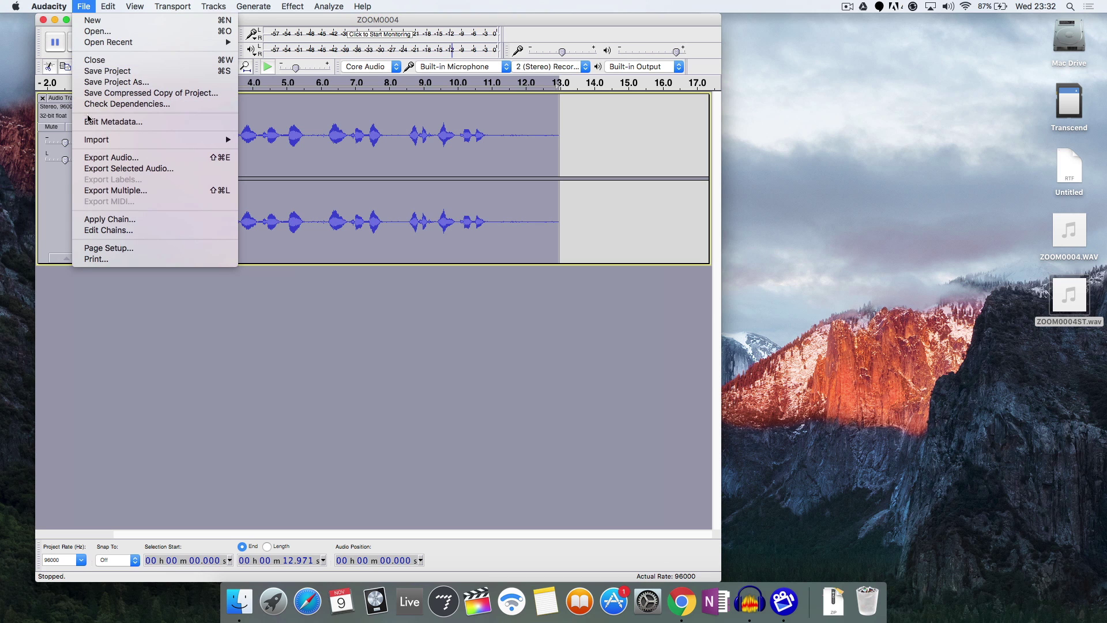
pyautogui.click(91, 161)
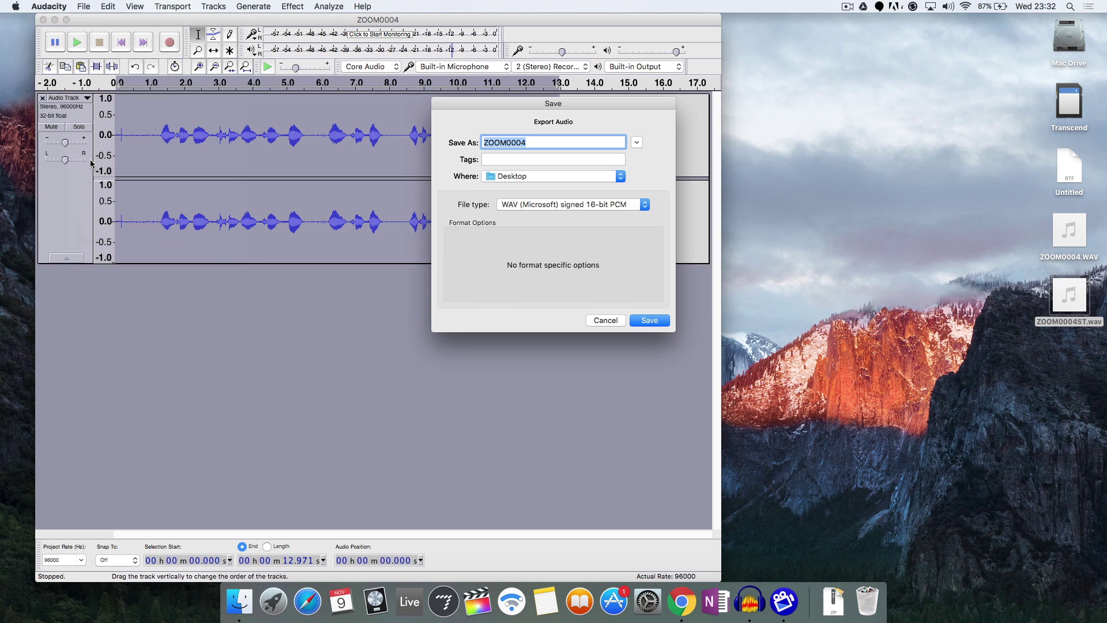
pyautogui.click(531, 142)
pyautogui.write('STv2')
# - Save to the Desktop as WAV signed 16-bit PCM, accepting empty metadata
pyautogui.click(518, 174)
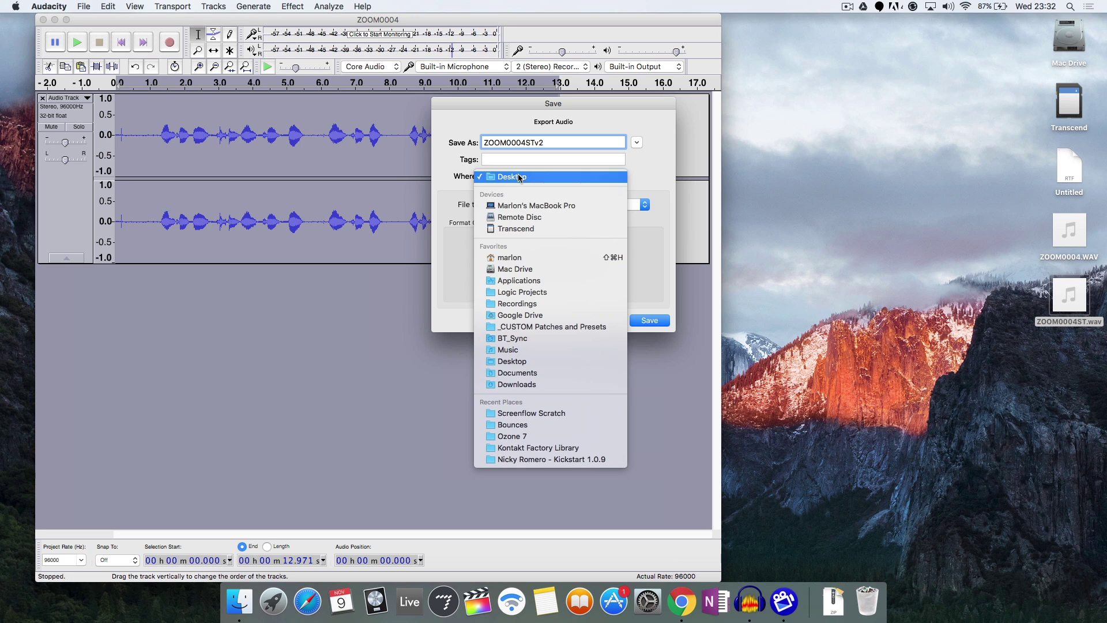
pyautogui.click(501, 178)
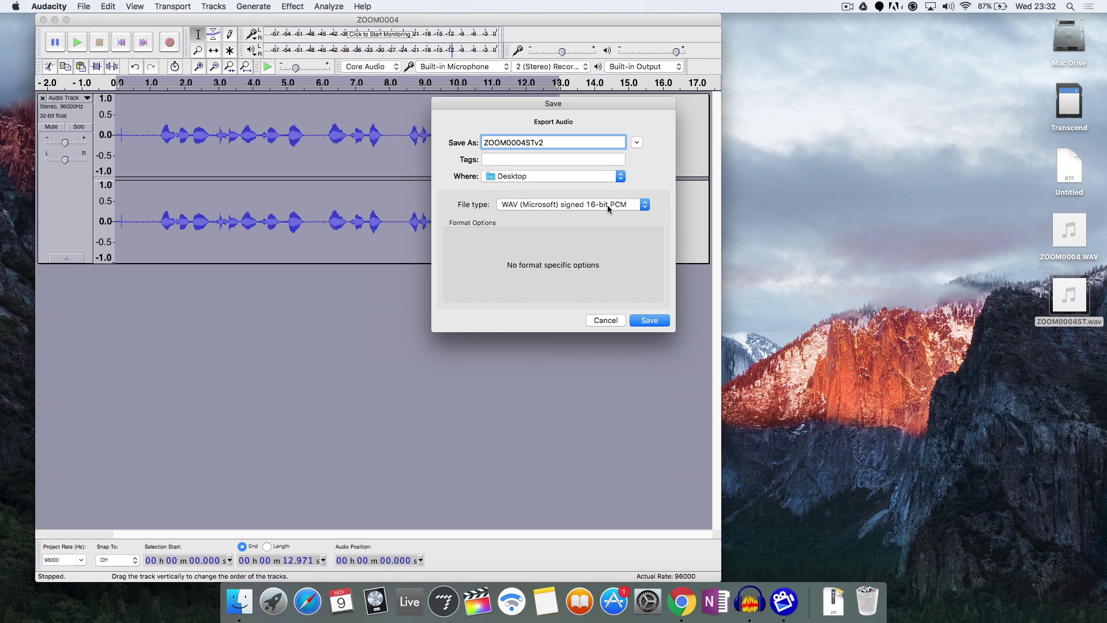
pyautogui.click(572, 206)
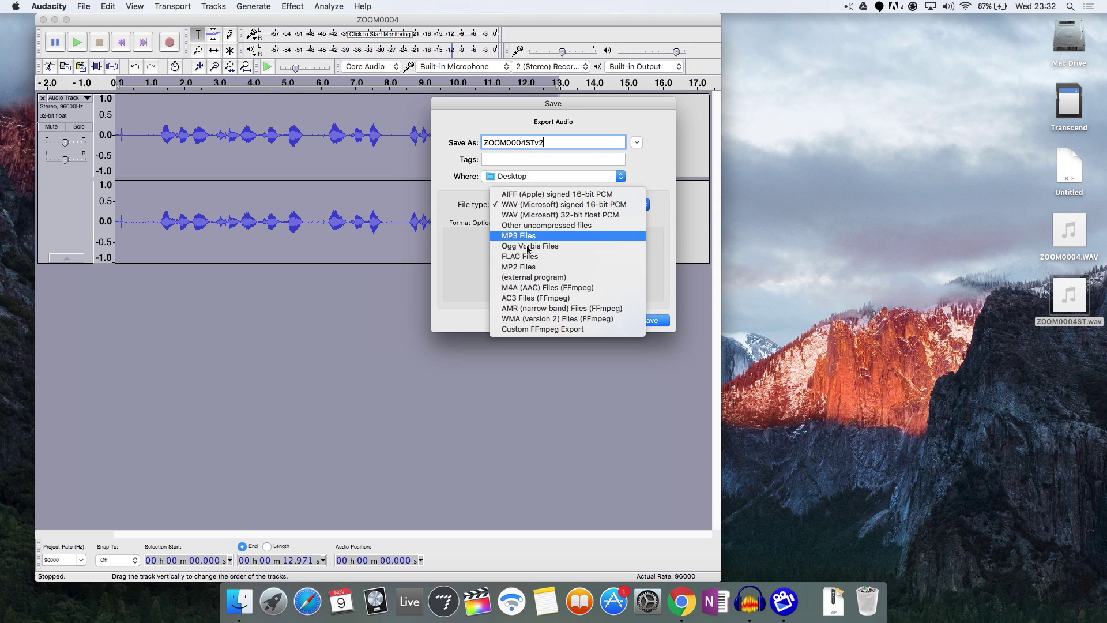
pyautogui.click(468, 240)
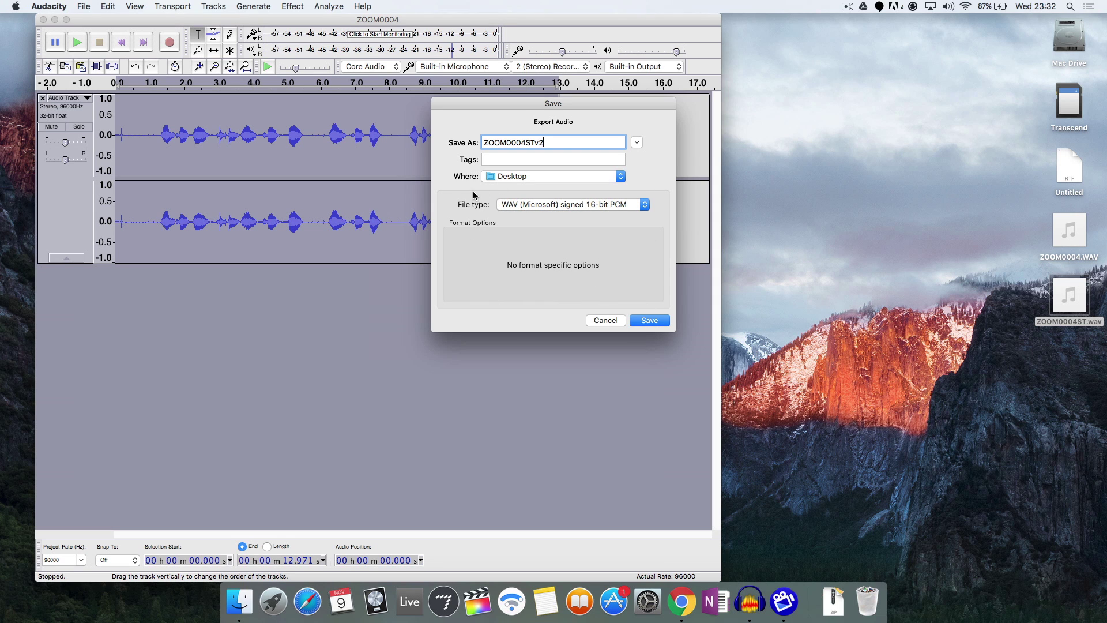
pyautogui.click(646, 320)
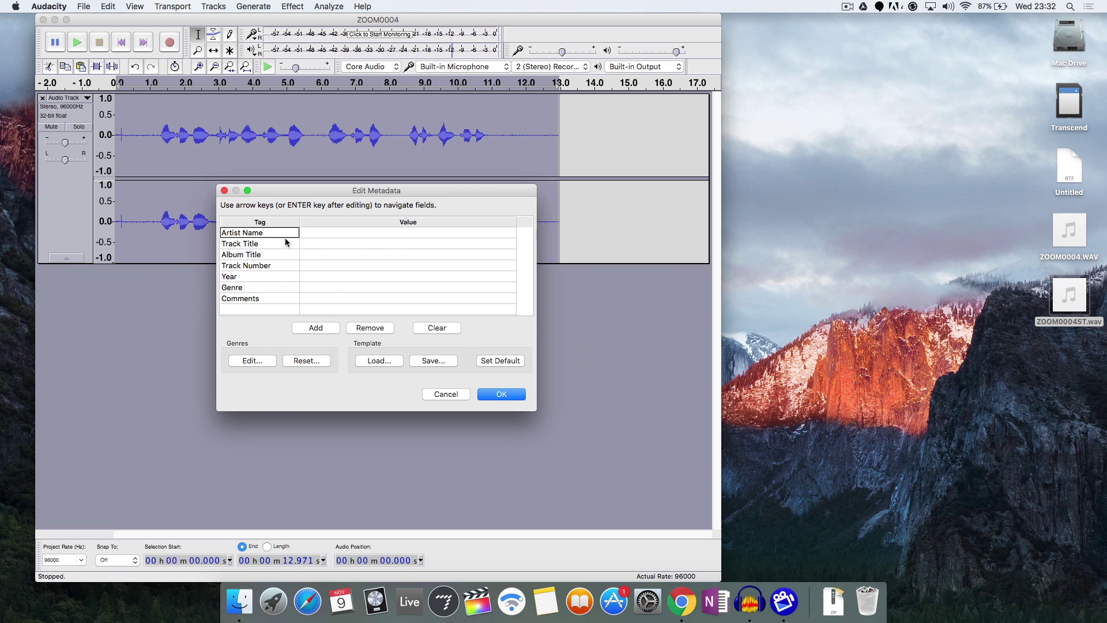
pyautogui.click(493, 395)
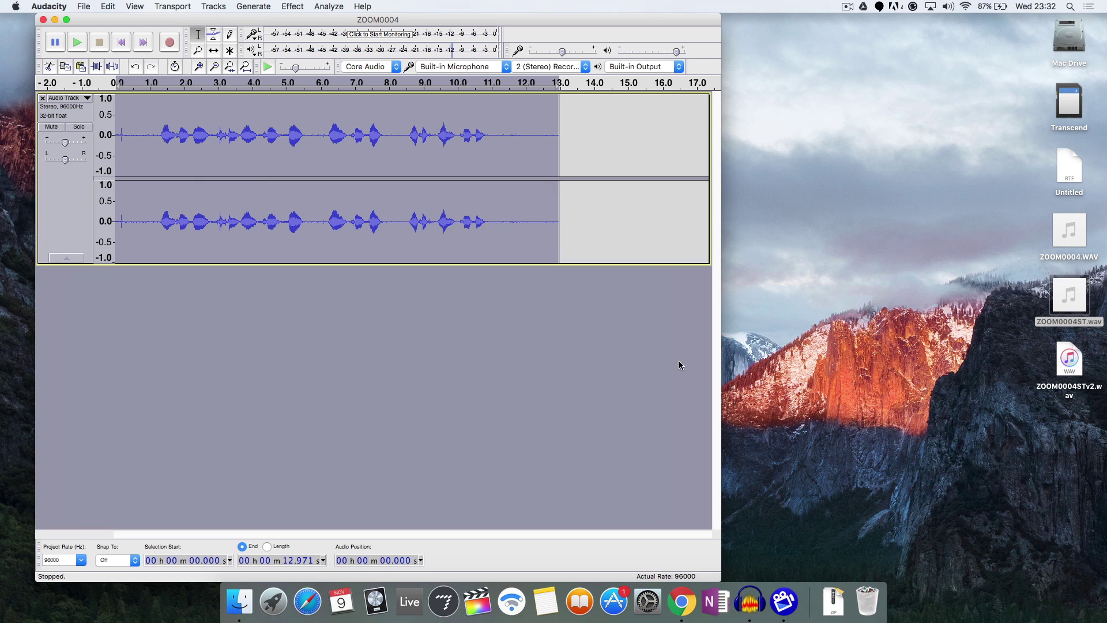
pyautogui.click(1062, 374)
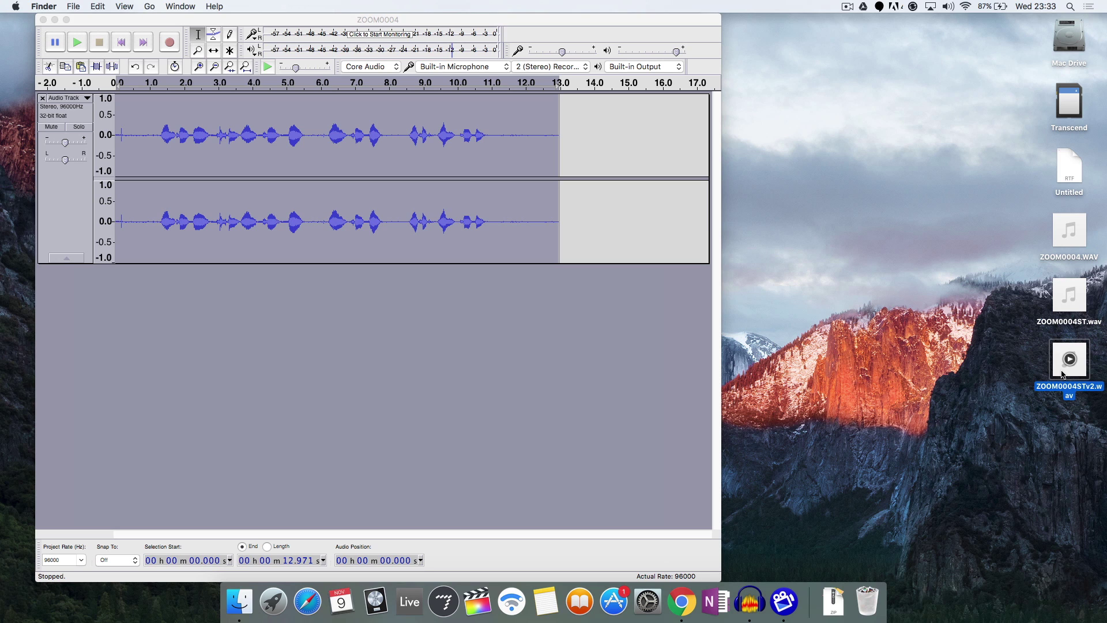
pyautogui.press('space')
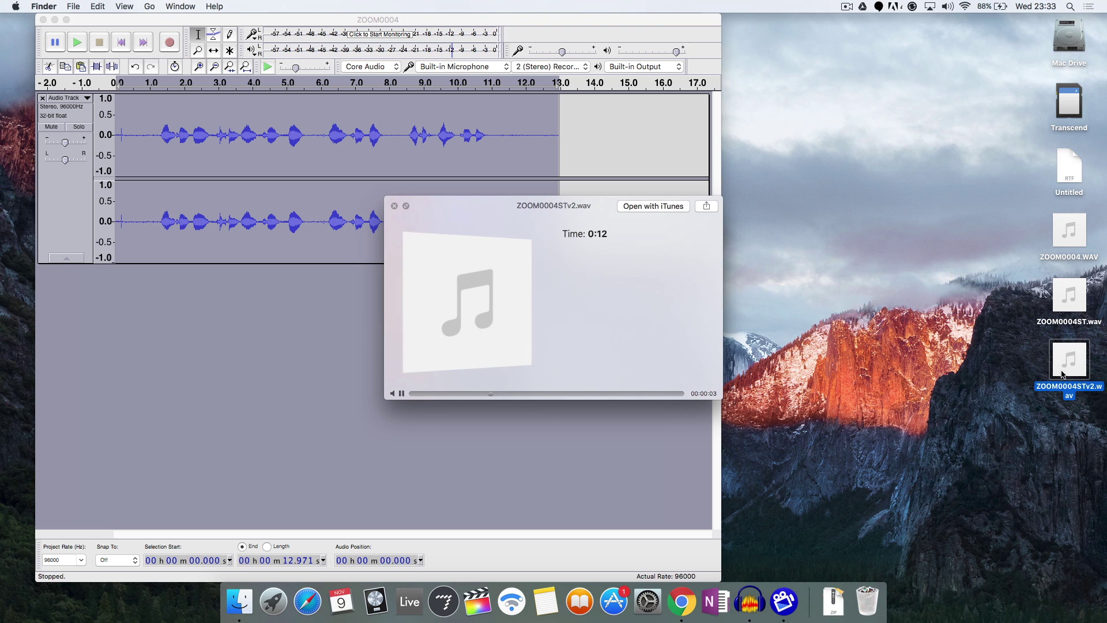
pyautogui.press('space')
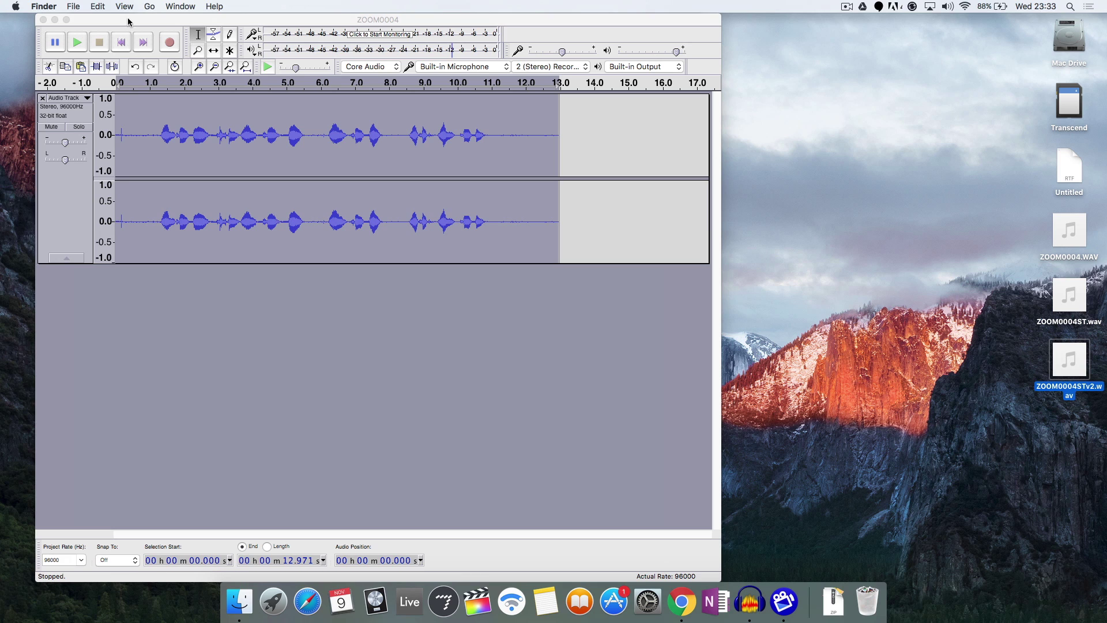